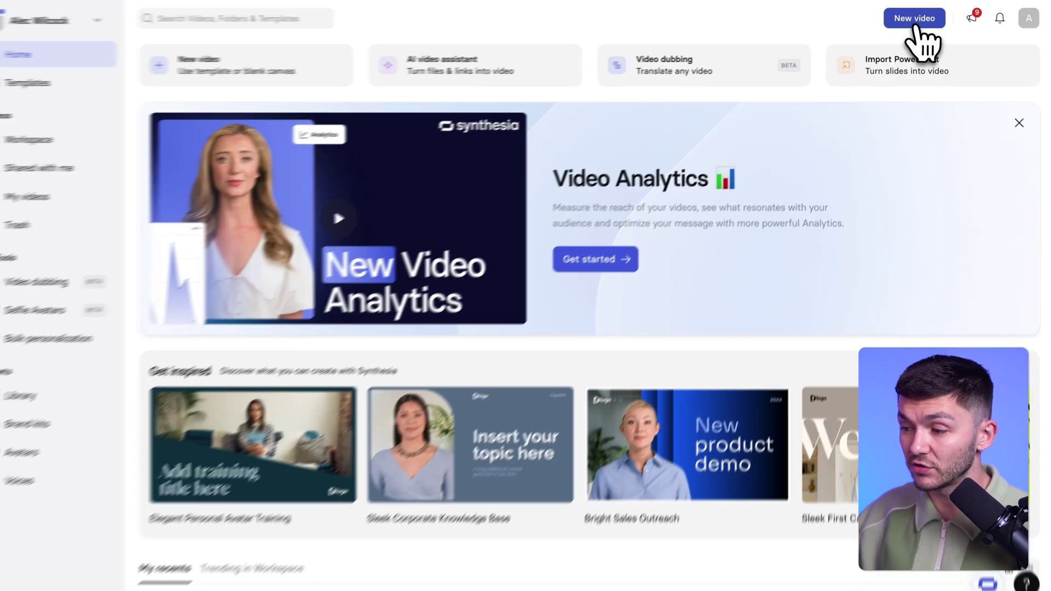
Start a new blank video and select its default Alex avatar on the canvas.
click(915, 17)
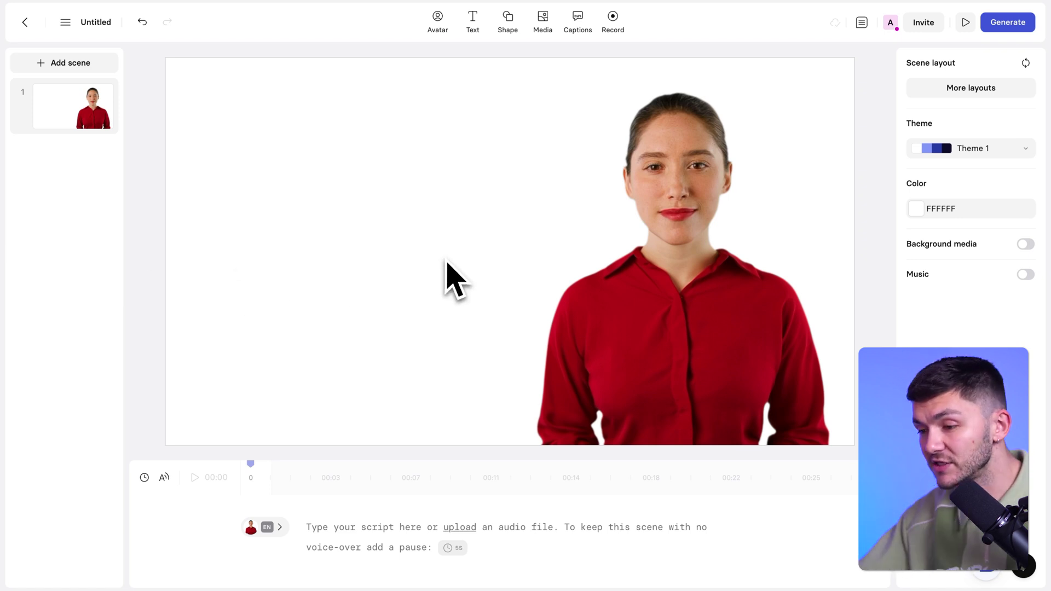
click(575, 281)
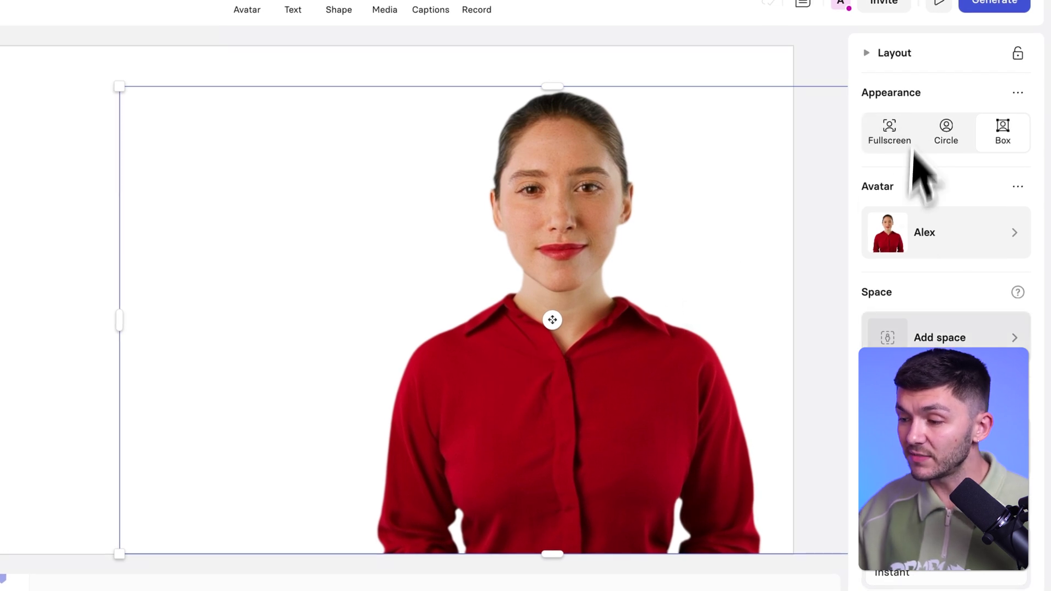
Swap the scene's avatar for Amanda in pink and drag her across the scene.
click(917, 238)
scroll(785, 329, down, 5)
scroll(778, 328, down, 10)
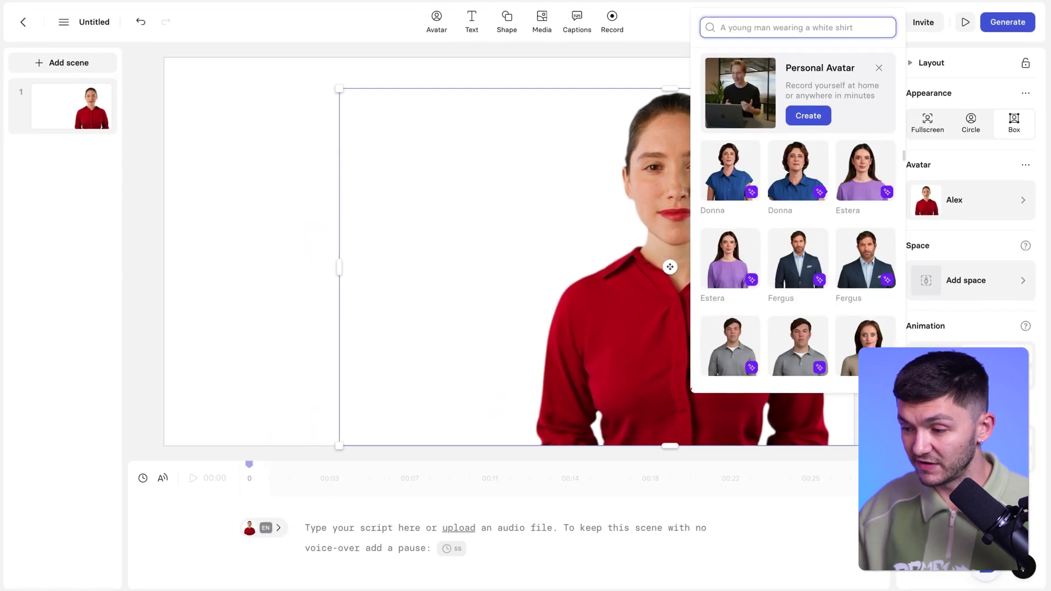
scroll(830, 276, down, 10)
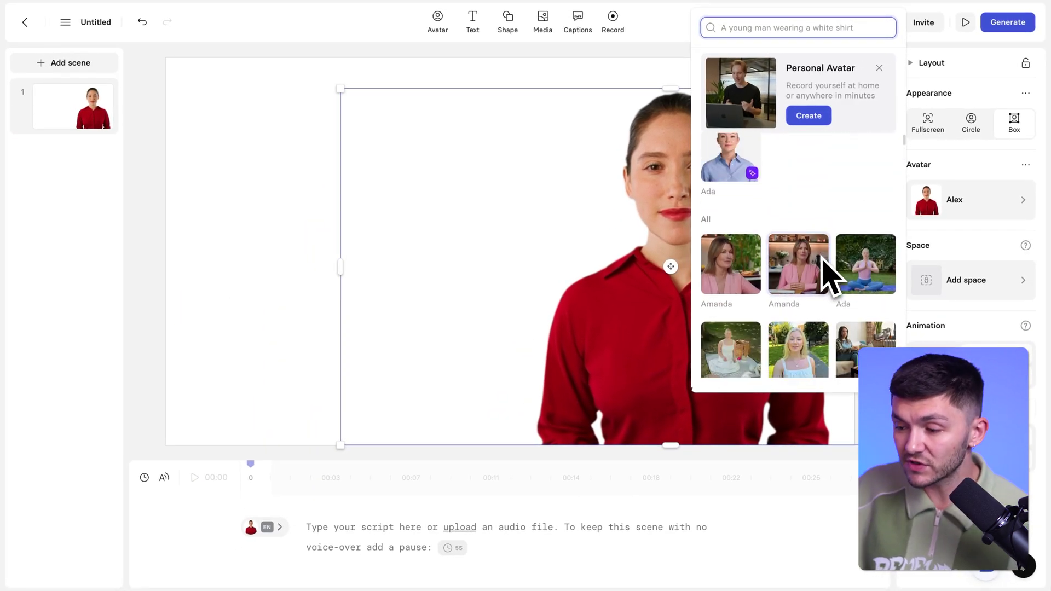
scroll(828, 275, down, 2)
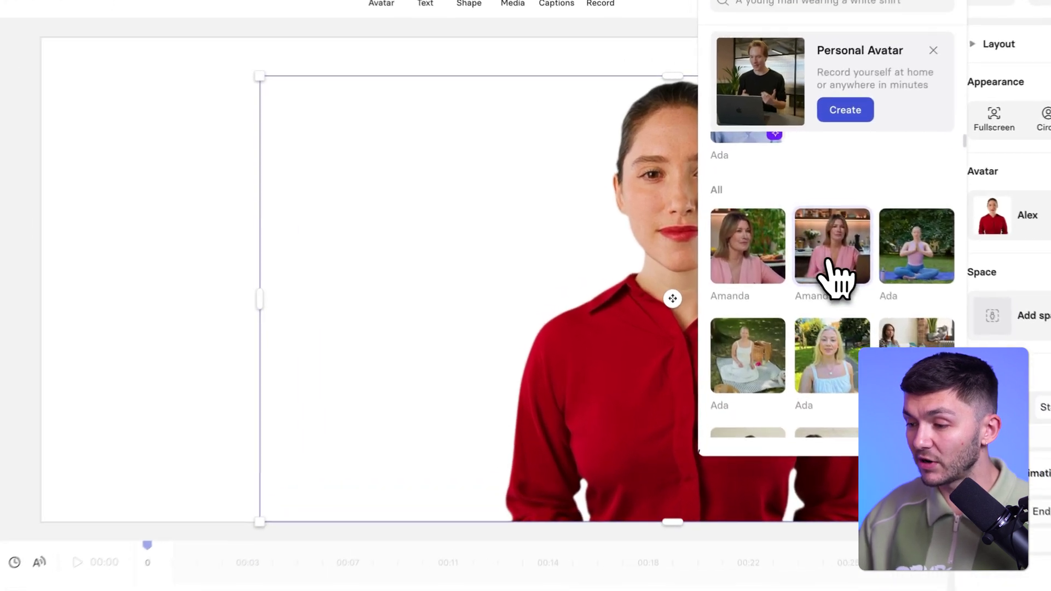
click(794, 234)
drag(794, 249, 518, 254)
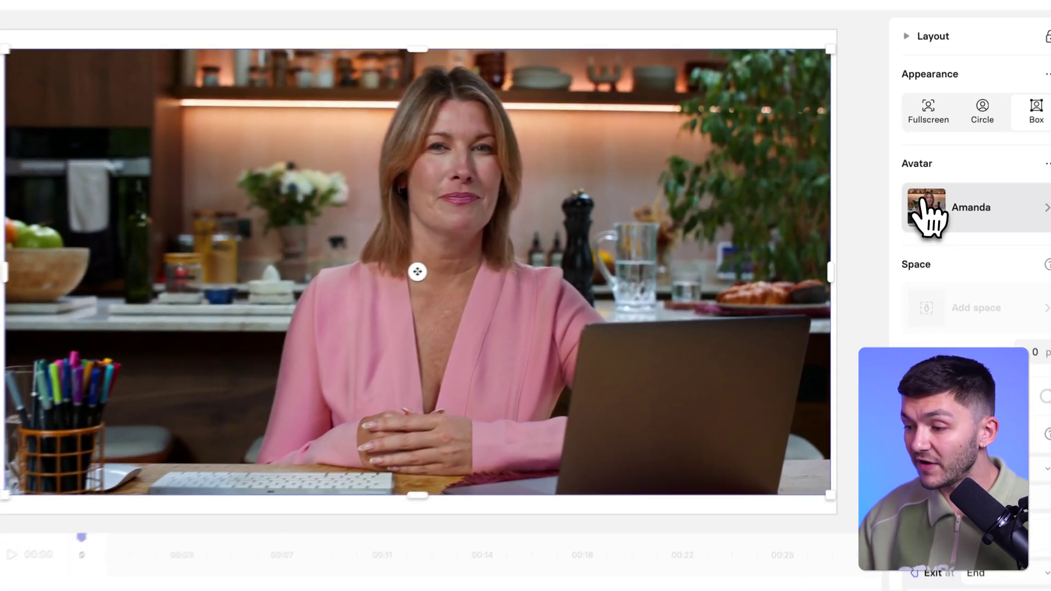
Replace Amanda with the Ada brand-kit avatar in a blue shirt and select her.
click(928, 200)
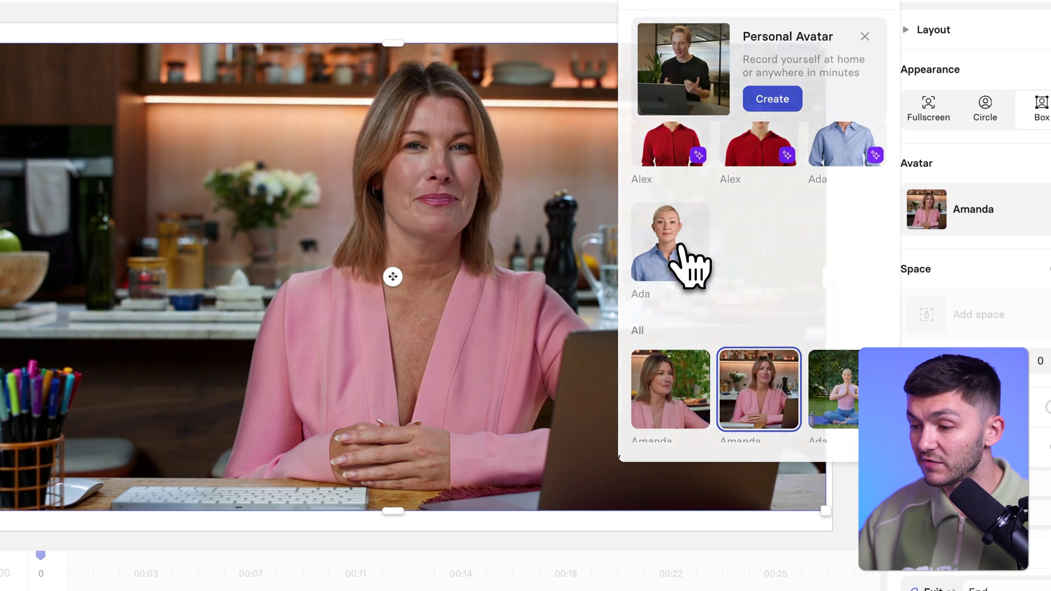
click(681, 250)
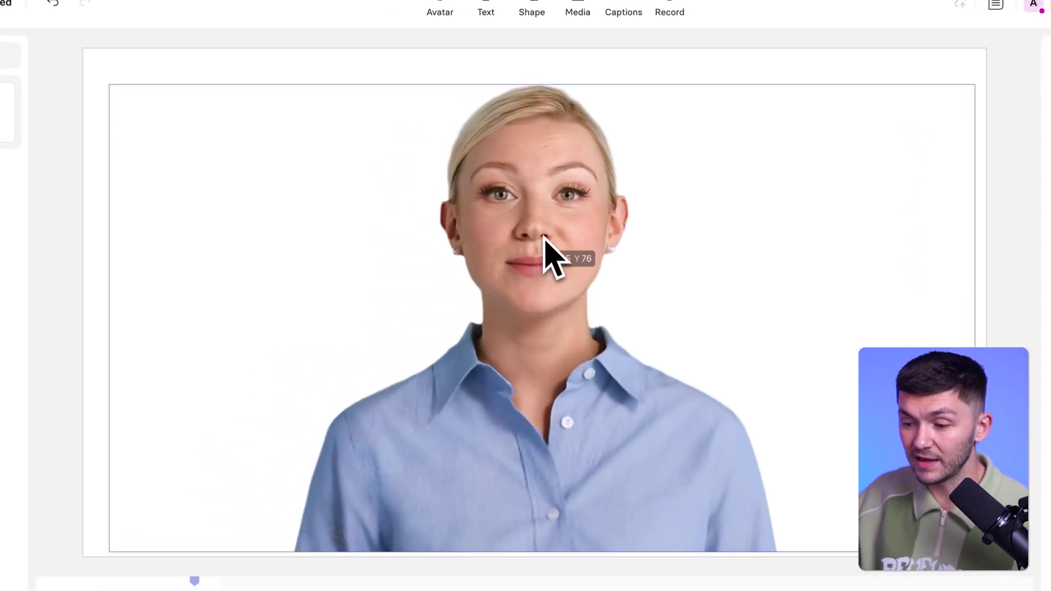
click(549, 255)
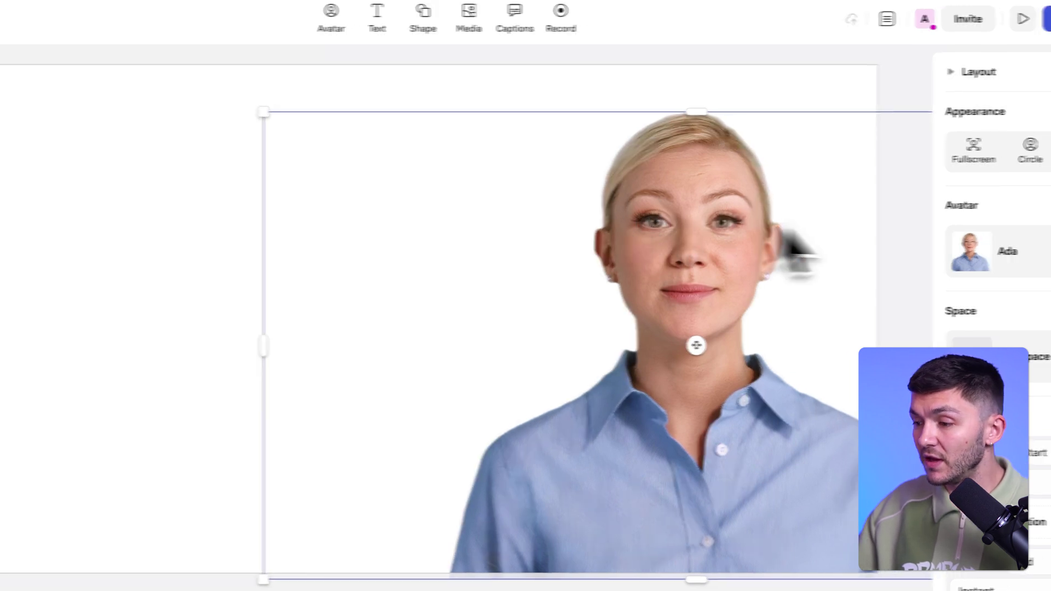
click(1024, 252)
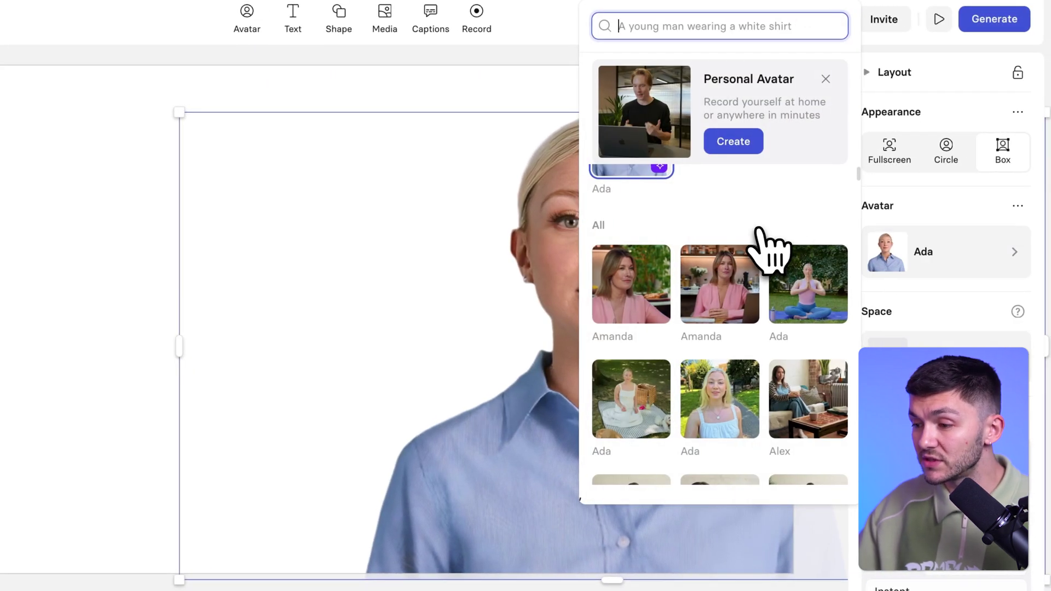
scroll(761, 246, up, 5)
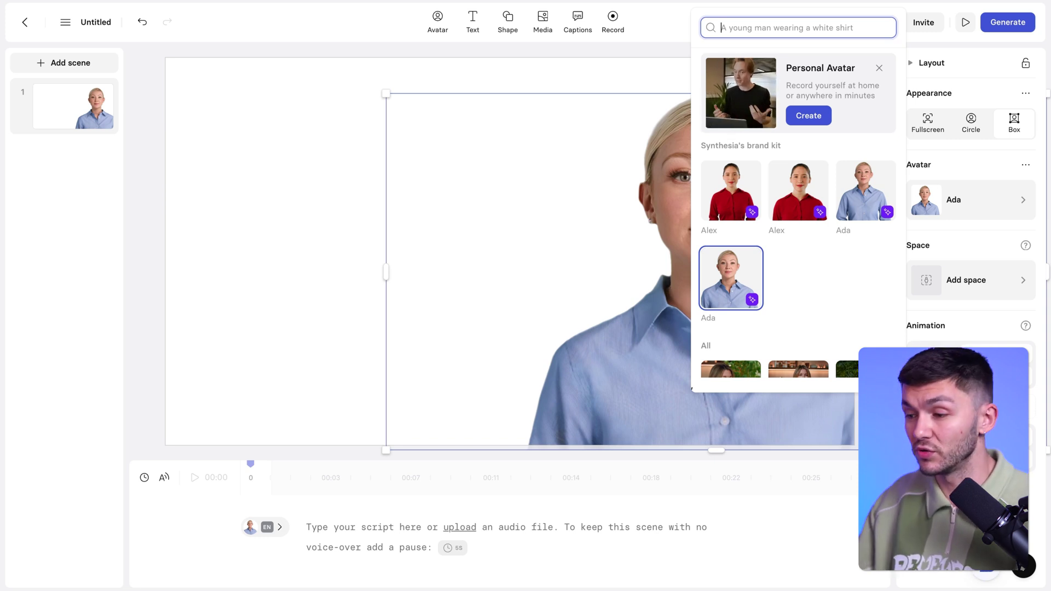
scroll(829, 224, down, 5)
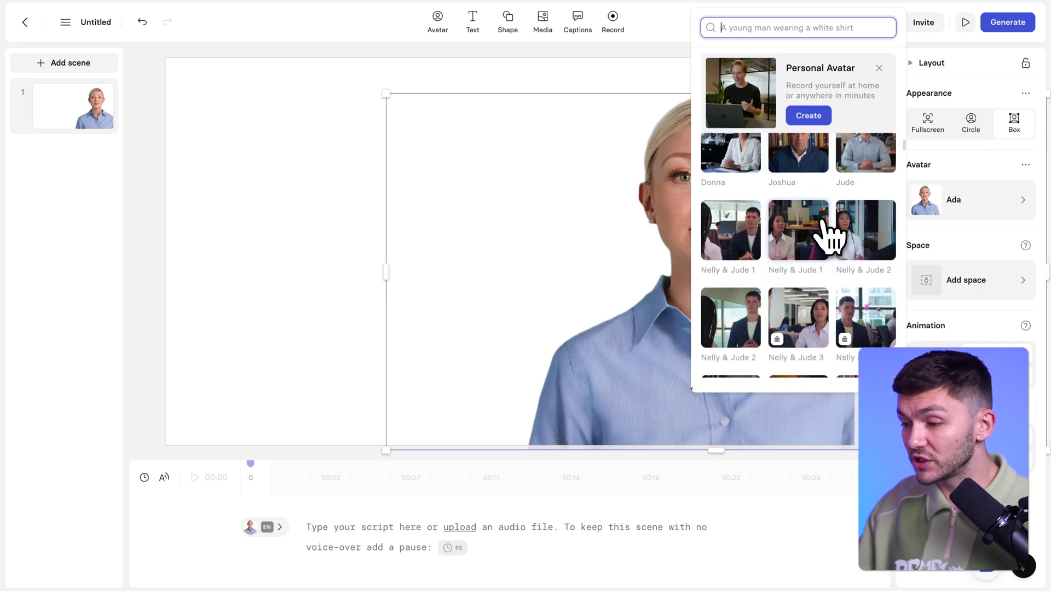
scroll(829, 233, down, 5)
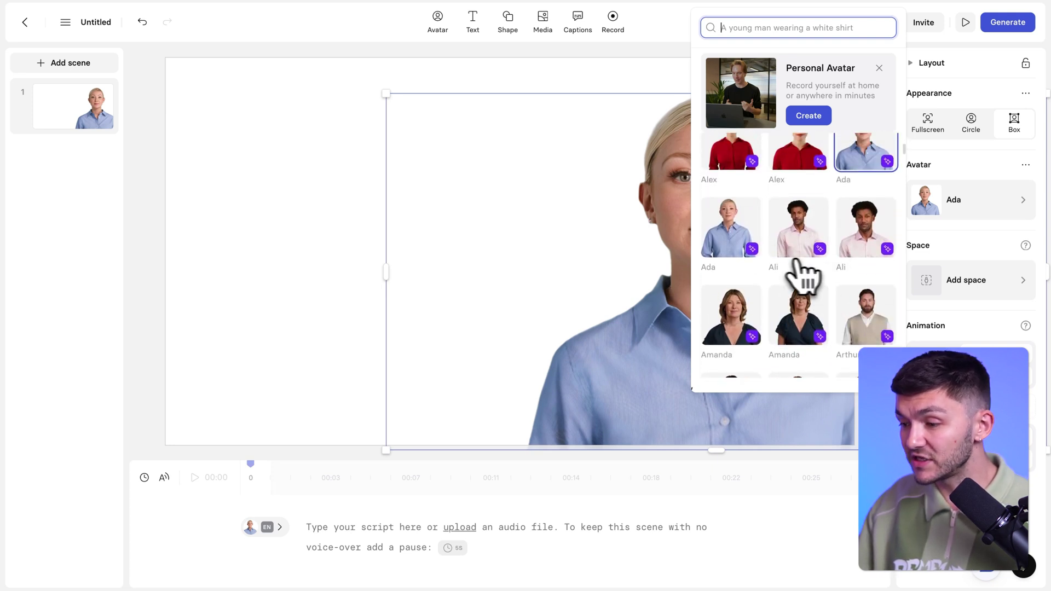
mouse_move(817, 251)
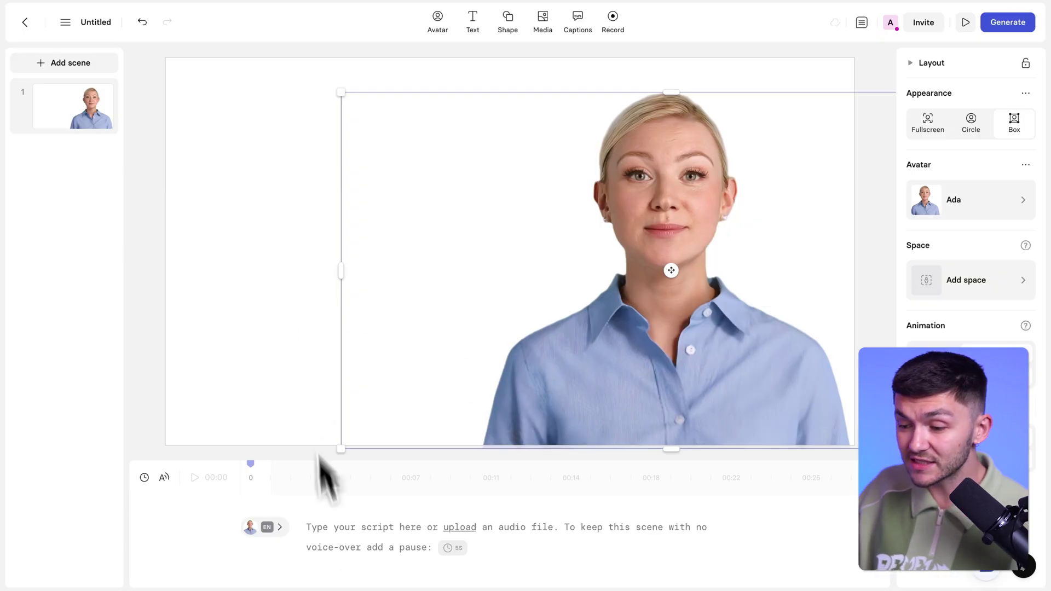
Enlarge the script area, write 'Hello my name is James.' for scene 1, and preview it.
drag(352, 463, 364, 349)
click(349, 417)
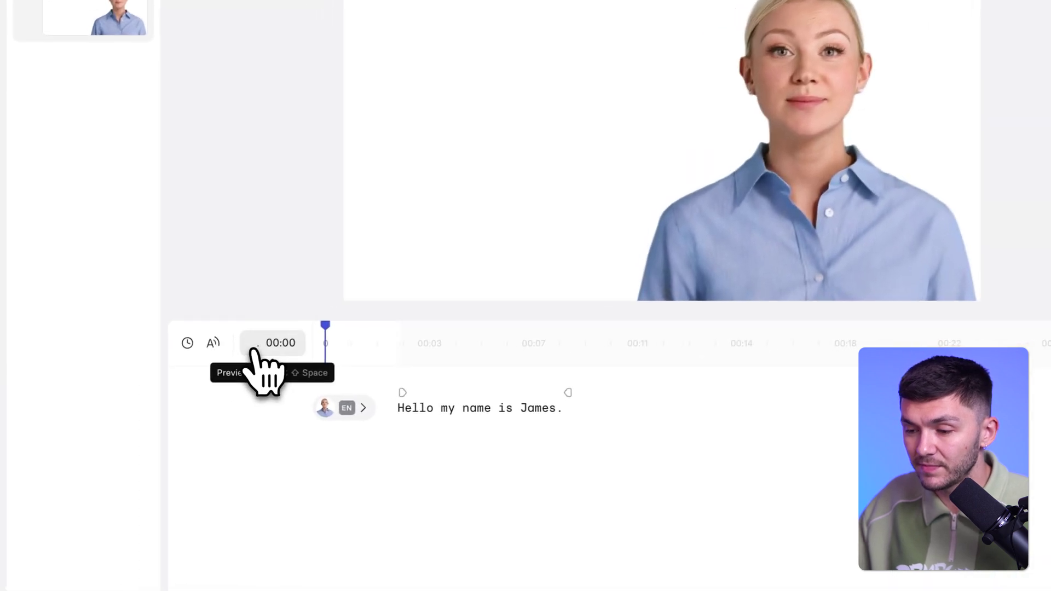
click(254, 352)
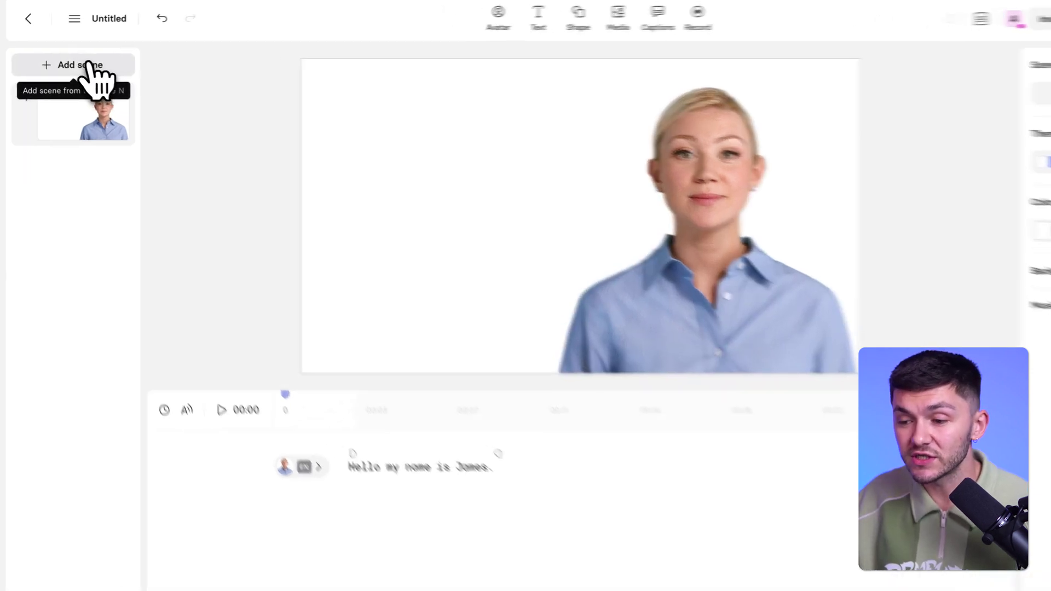
Add scene 2 from the left-avatar title template, then return to scene 1.
click(79, 64)
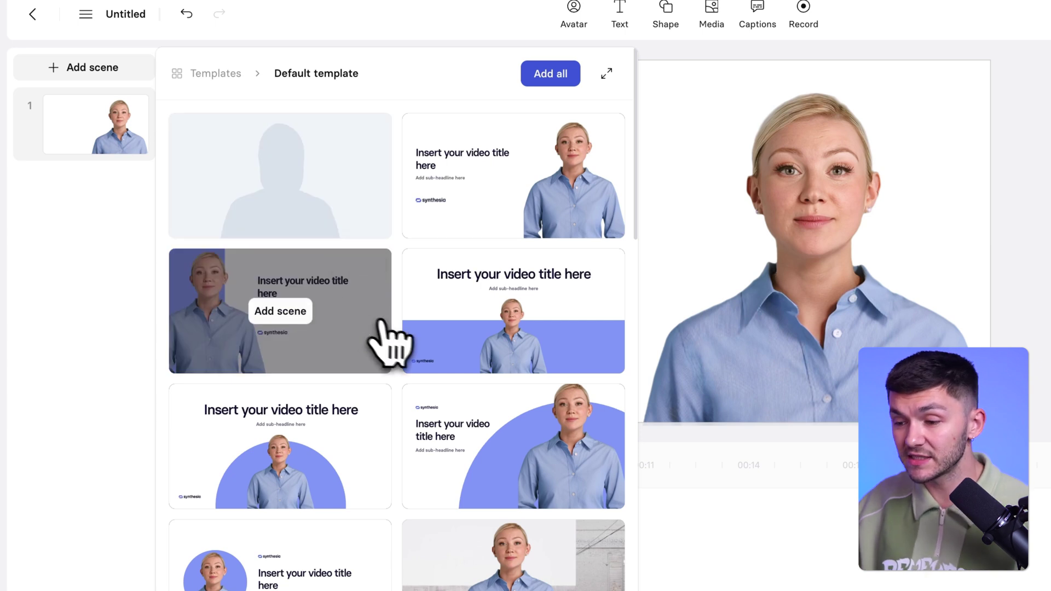
click(317, 352)
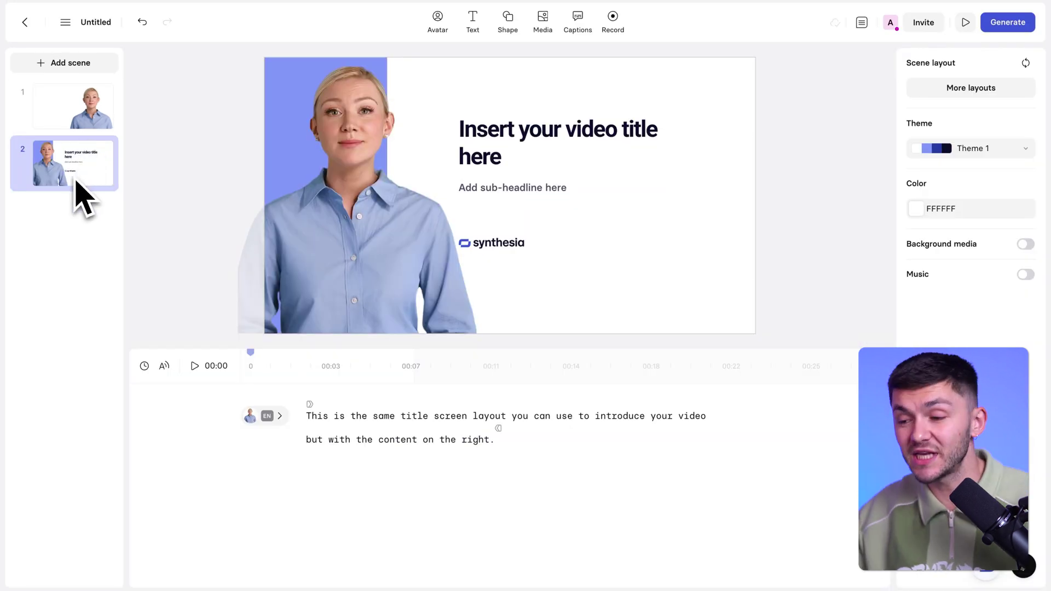
click(81, 123)
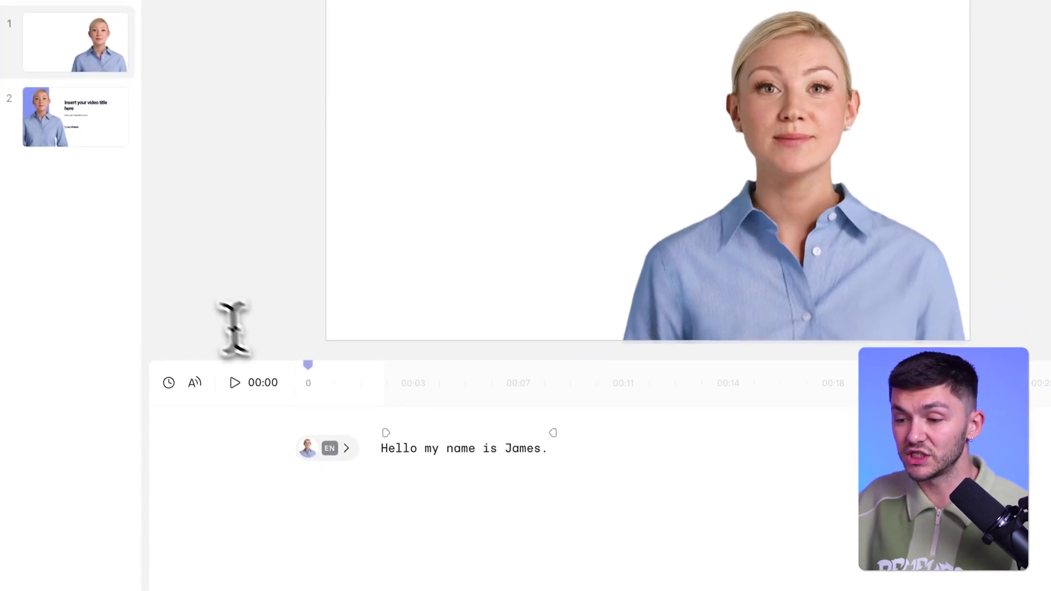
Change scene 2's script voice to Alex - Melodic and preview it.
click(108, 146)
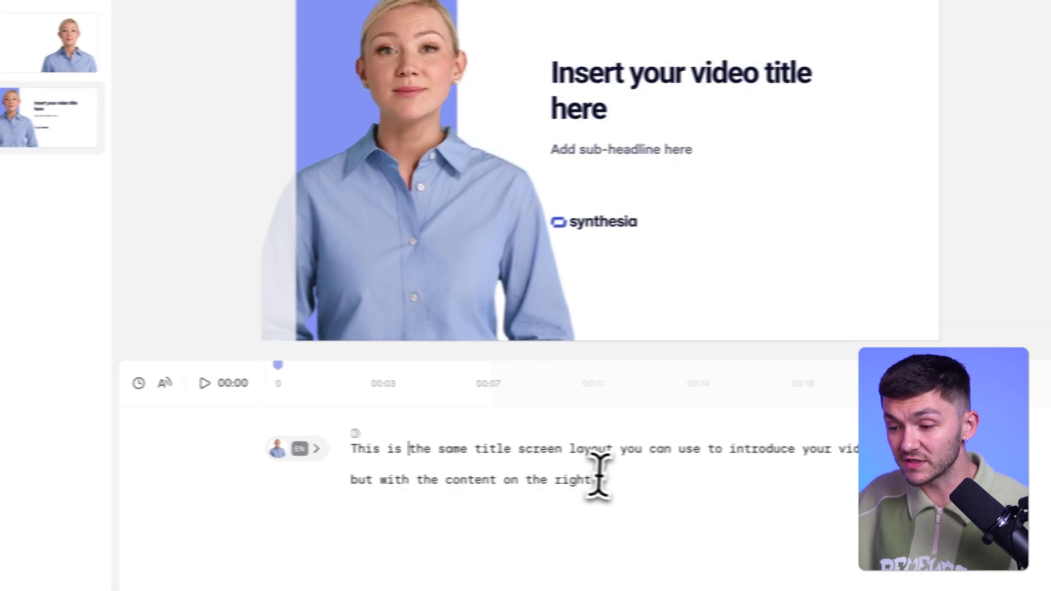
click(618, 492)
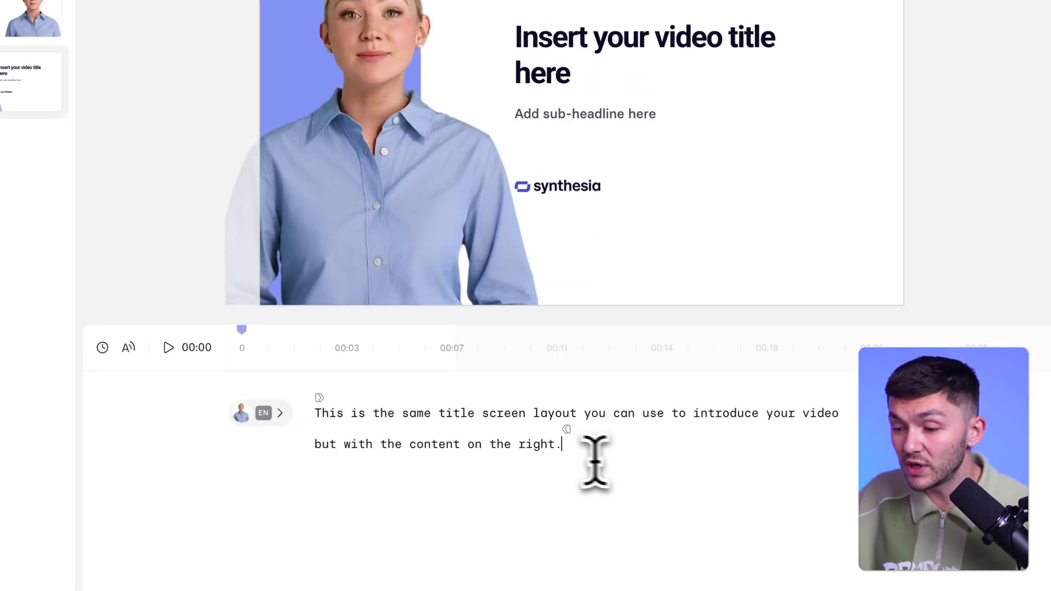
click(272, 415)
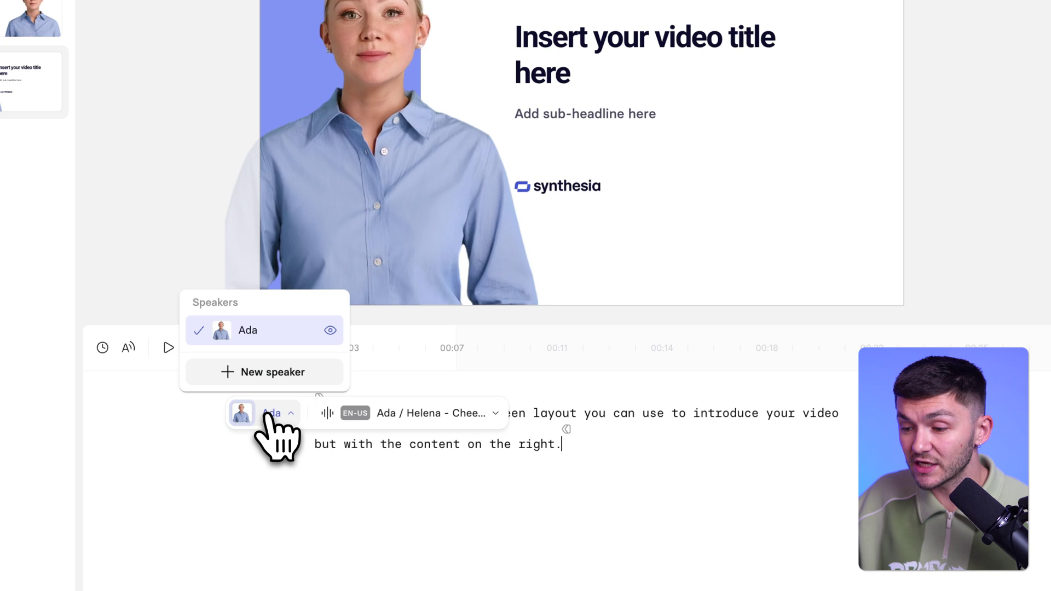
click(384, 416)
scroll(381, 318, down, 1)
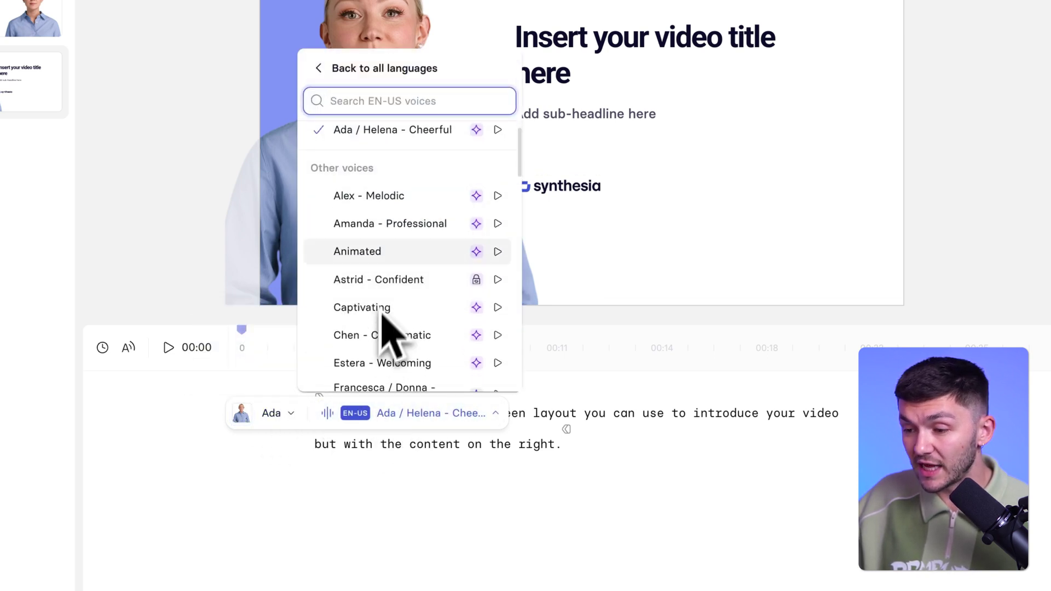
click(368, 197)
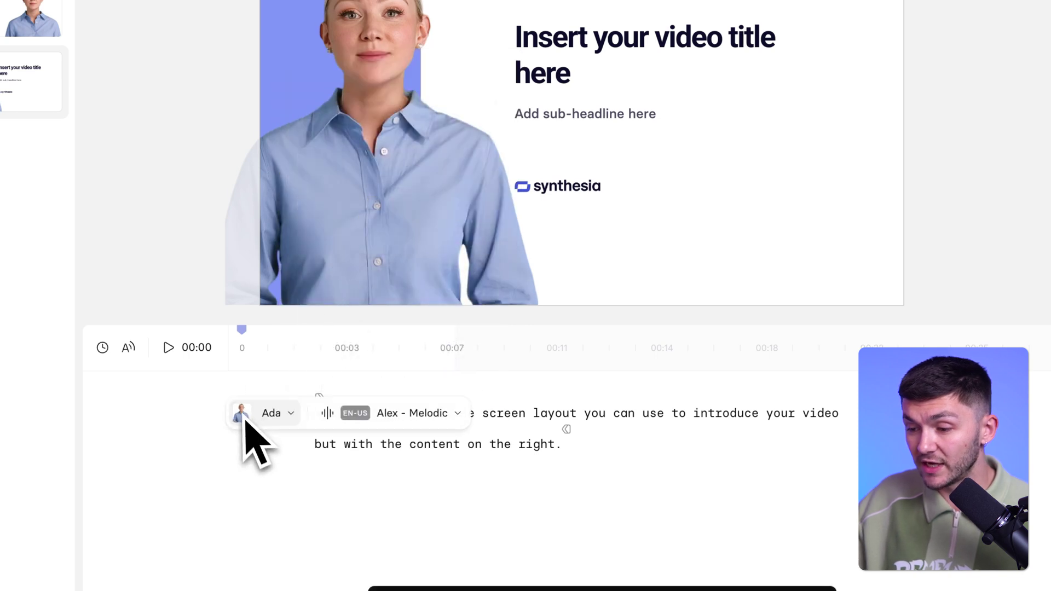
click(169, 348)
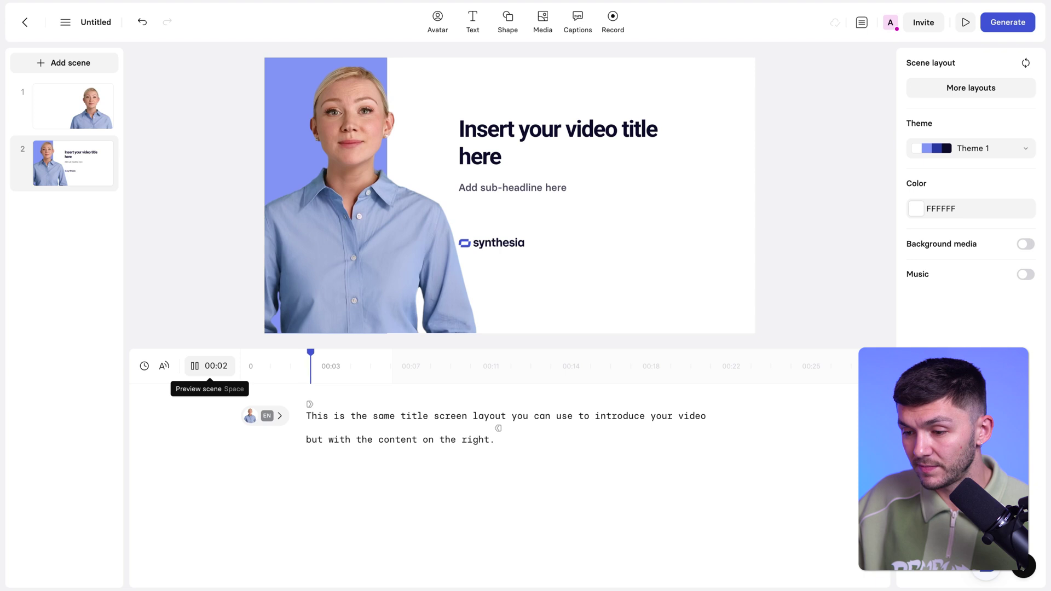
click(195, 366)
Switch scene 2's voice to EN-US Narrative and preview the result.
click(331, 418)
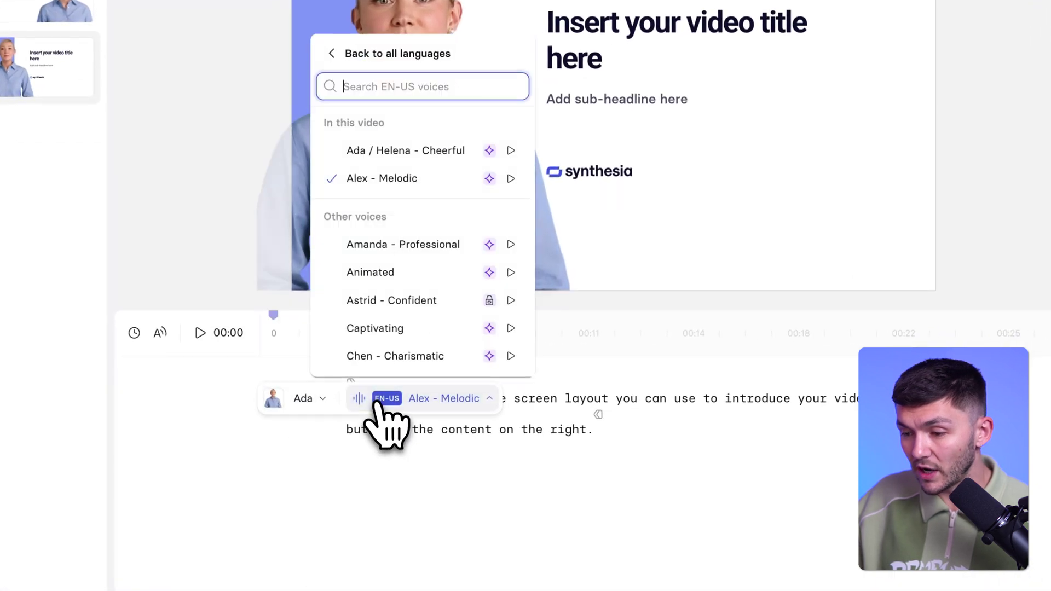
scroll(390, 353, down, 3)
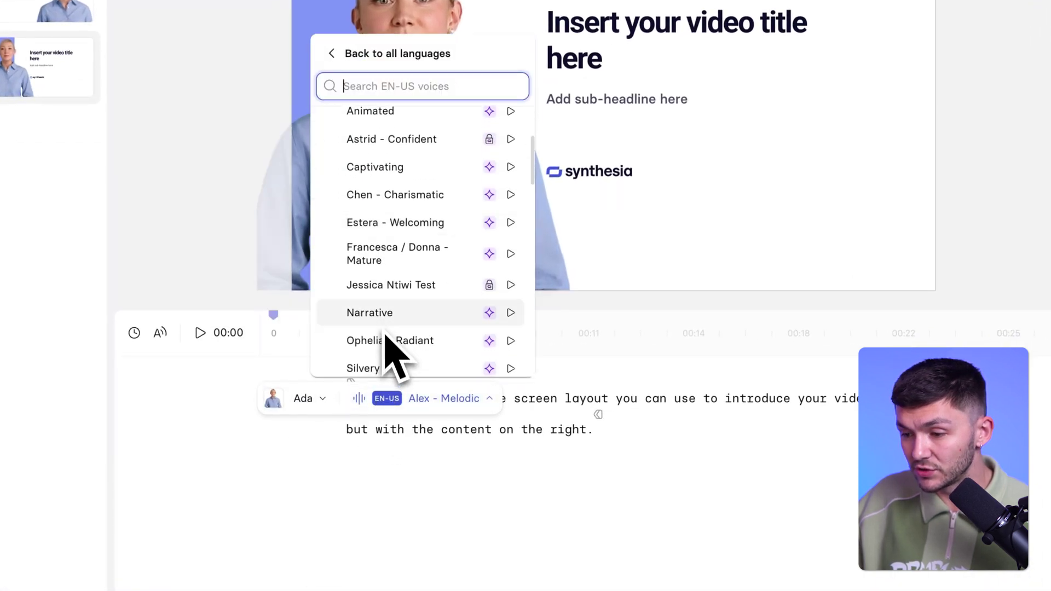
click(392, 317)
click(204, 334)
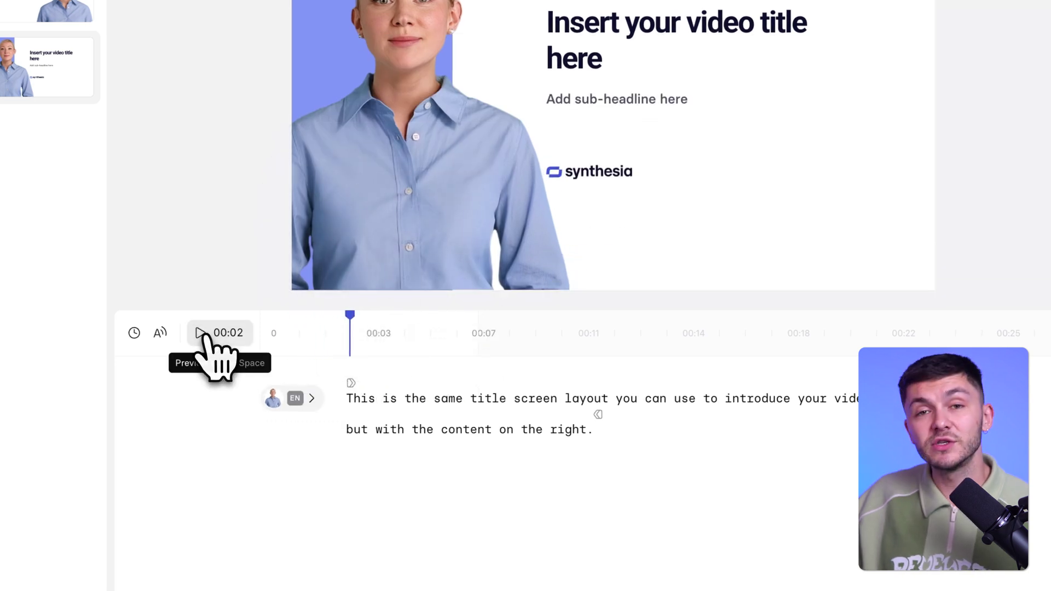
click(203, 333)
Open the avatar gallery from scene 2's Ada speaker and browse the Ada and Alex looks.
click(286, 403)
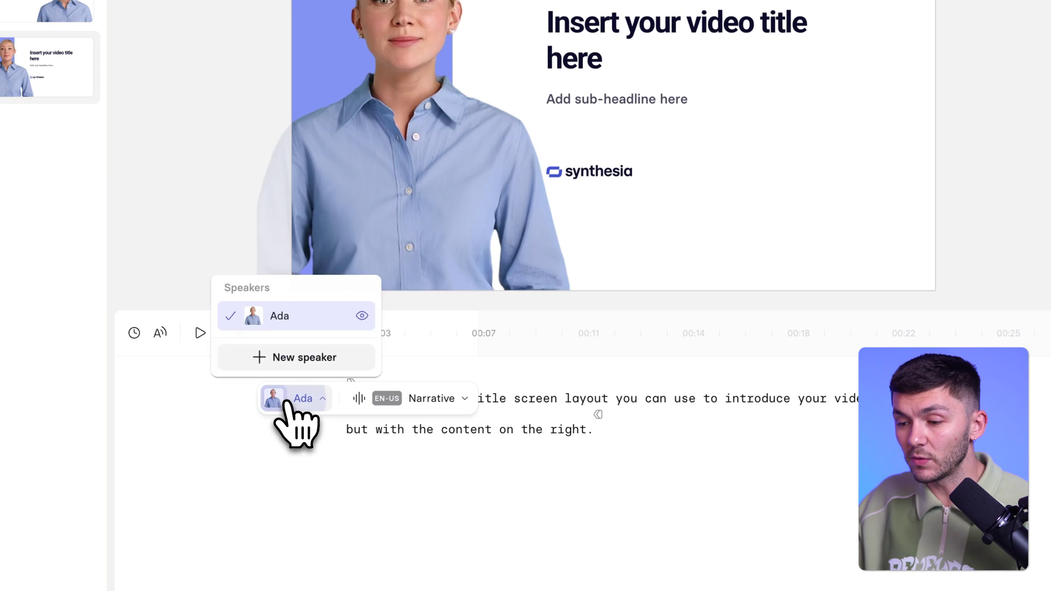
click(291, 361)
scroll(263, 324, down, 10)
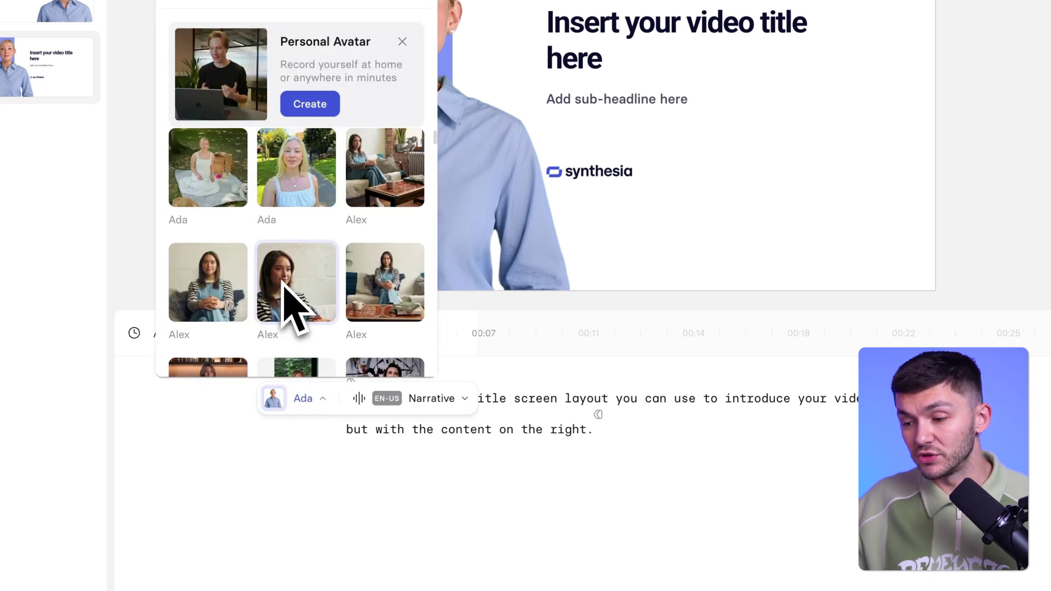